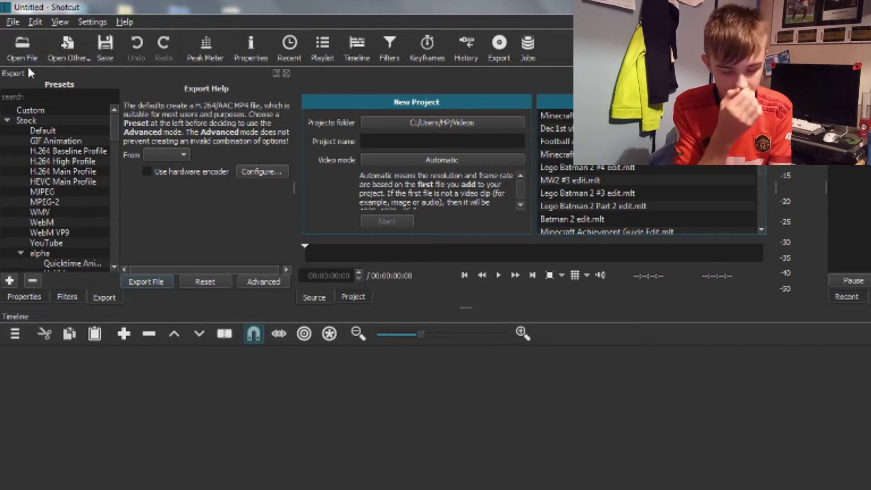
Open the 27-minute gameplay MP4 so it plays in the Source player.
{"action": "left_click", "coordinate": [10, 48]}
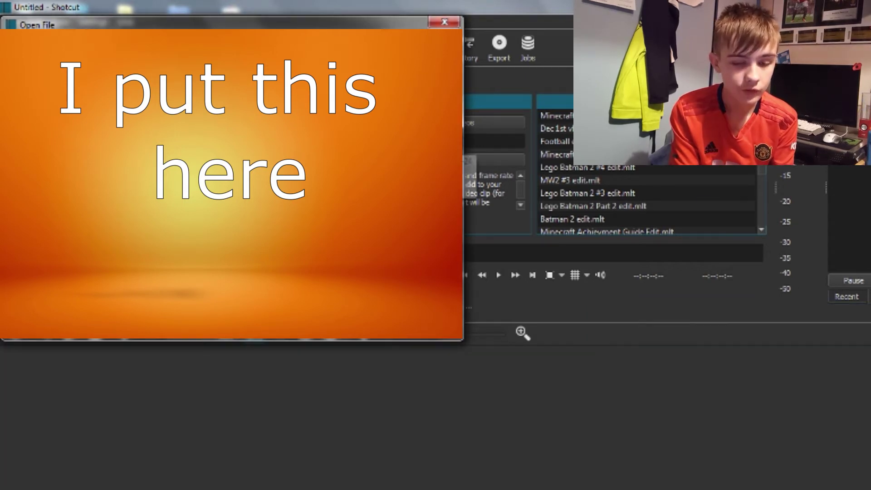
{"action": "left_click", "coordinate": [444, 22]}
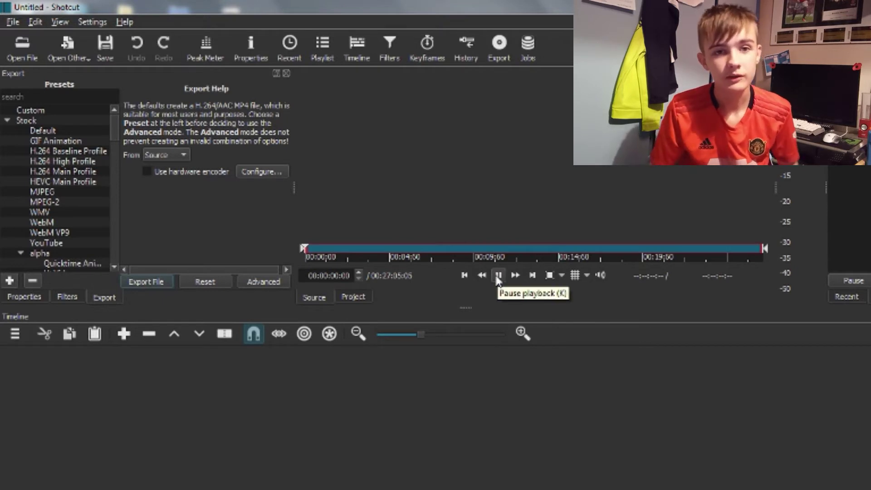
Pause at 00:00:01:12, show the timeline, and view the clip's 1920x1080 H.264 29.970026 fps properties.
{"action": "left_click", "coordinate": [498, 276]}
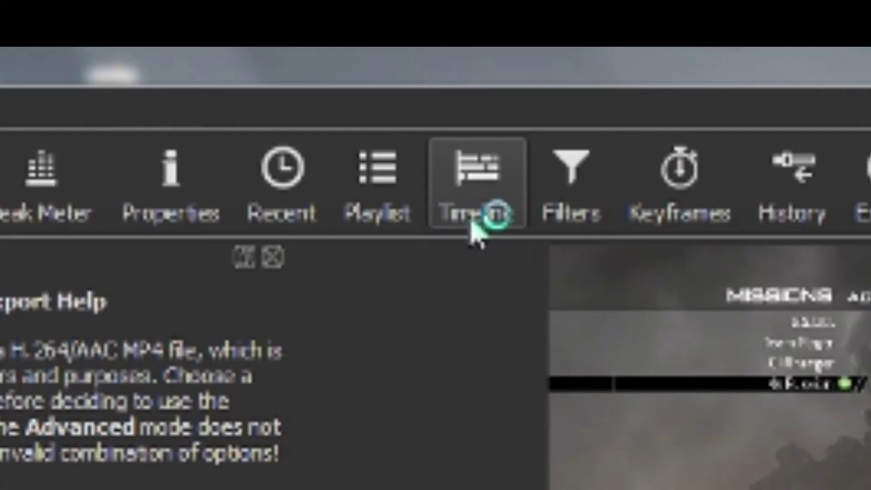
{"action": "left_click", "coordinate": [480, 221]}
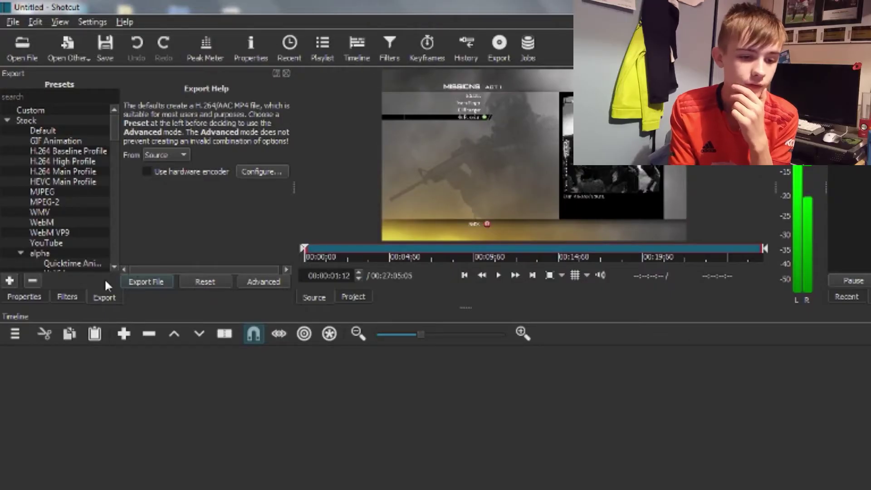
{"action": "left_click", "coordinate": [67, 299]}
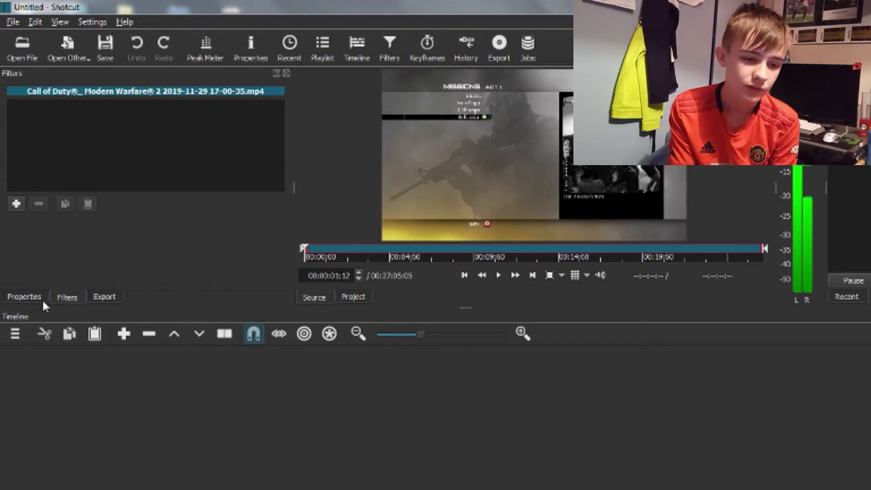
{"action": "left_click", "coordinate": [39, 298]}
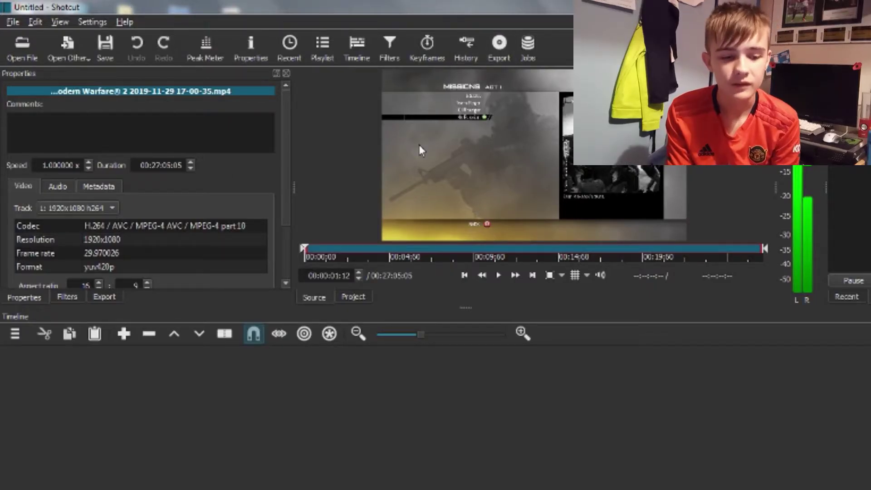
Add video tracks V1 through V4 using Ctrl+I and the timeline menu's Add Video Track.
{"action": "left_click", "coordinate": [17, 336]}
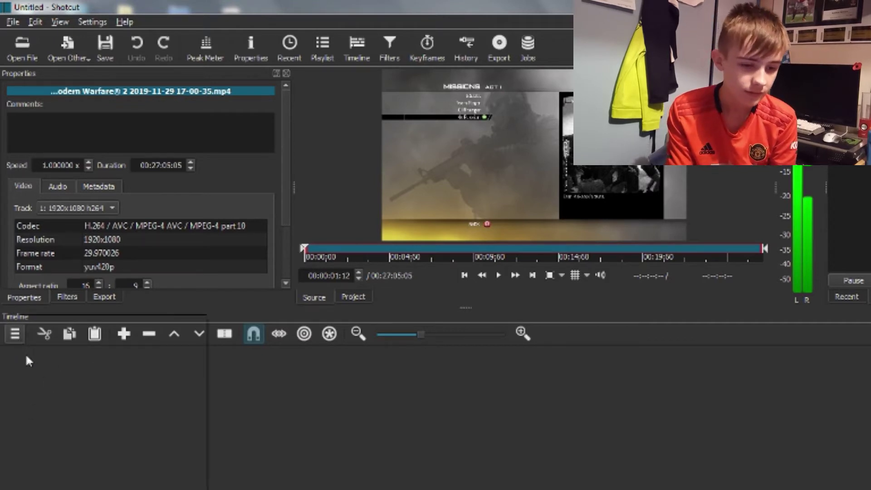
{"action": "left_click", "coordinate": [19, 337]}
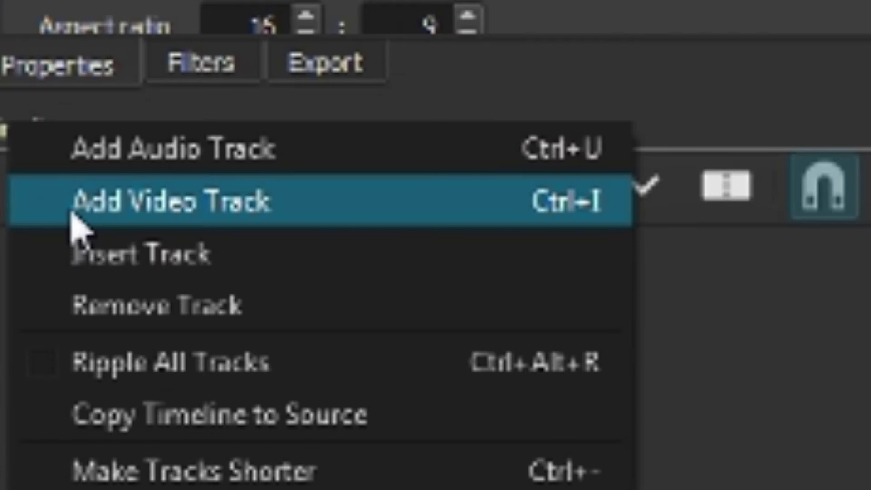
{"action": "key", "text": "Escape"}
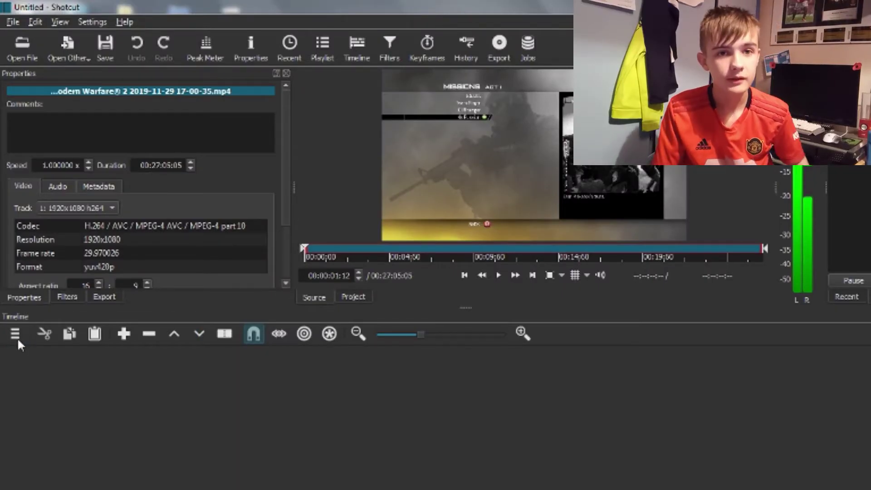
{"action": "key", "text": "ctrl+i"}
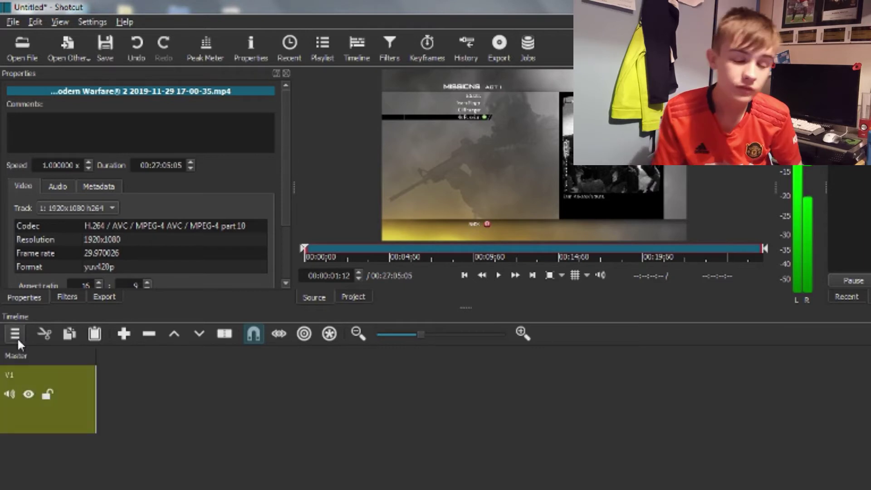
{"action": "left_click", "coordinate": [17, 340]}
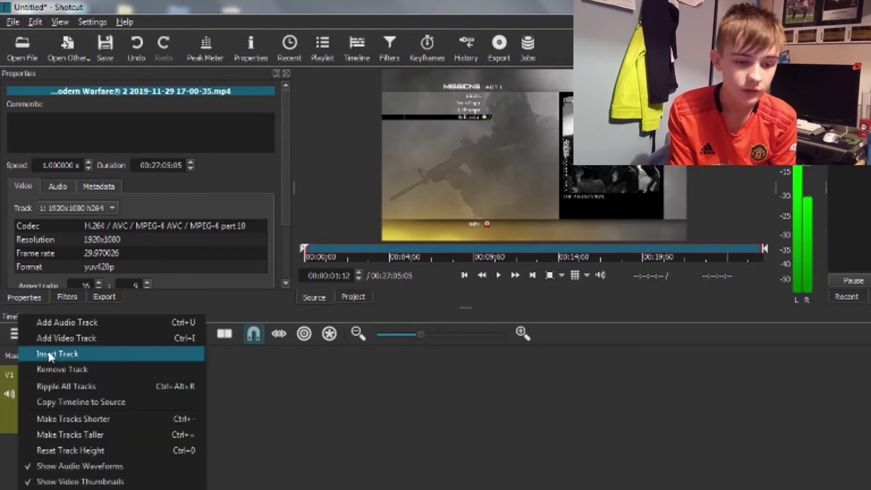
{"action": "left_click", "coordinate": [48, 342]}
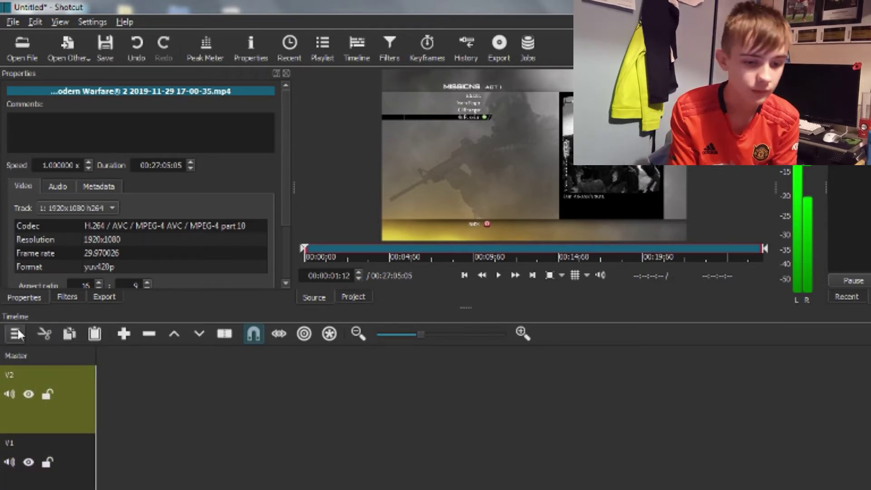
{"action": "left_click", "coordinate": [14, 334]}
{"action": "left_click", "coordinate": [32, 339]}
{"action": "left_click", "coordinate": [14, 334]}
{"action": "left_click", "coordinate": [32, 339]}
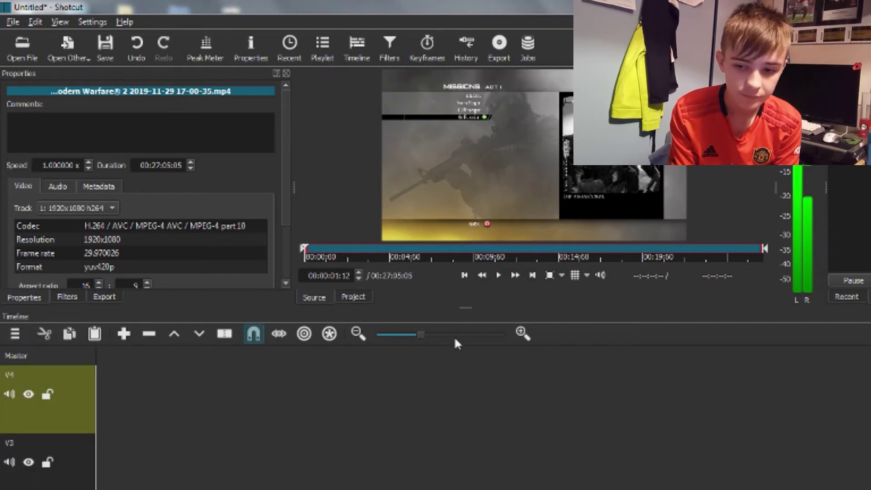
{"action": "scroll", "coordinate": [48, 418], "scroll_direction": "down", "scroll_amount": 5}
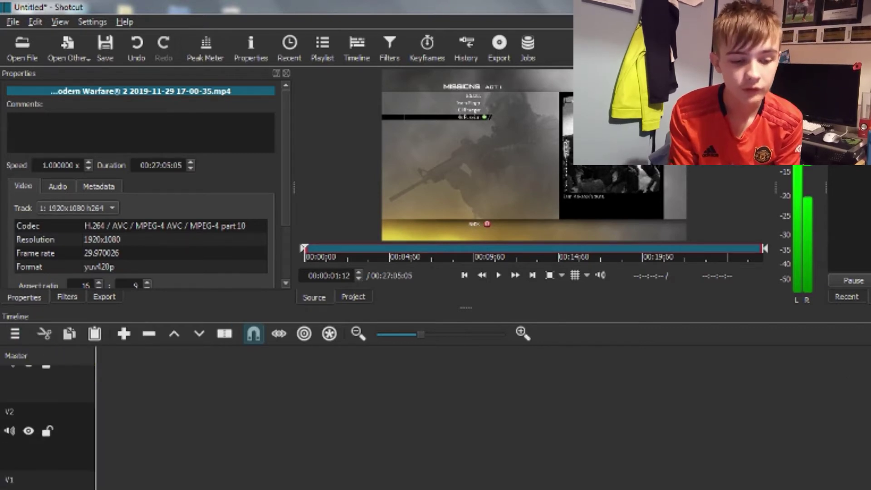
{"action": "scroll", "coordinate": [48, 417], "scroll_direction": "down", "scroll_amount": 1}
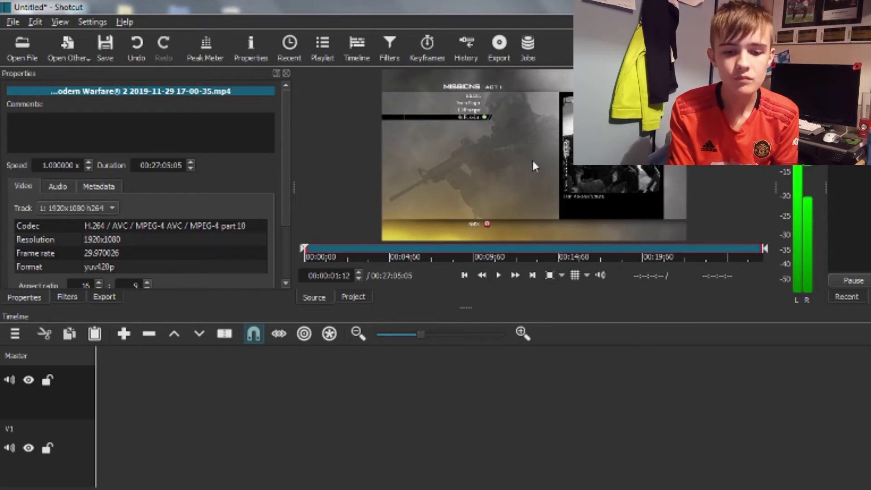
Drop the gameplay clip at the start of V1 and set the playhead near 00:00:01:22.
{"action": "left_click_drag", "start_coordinate": [533, 160], "coordinate": [101, 444]}
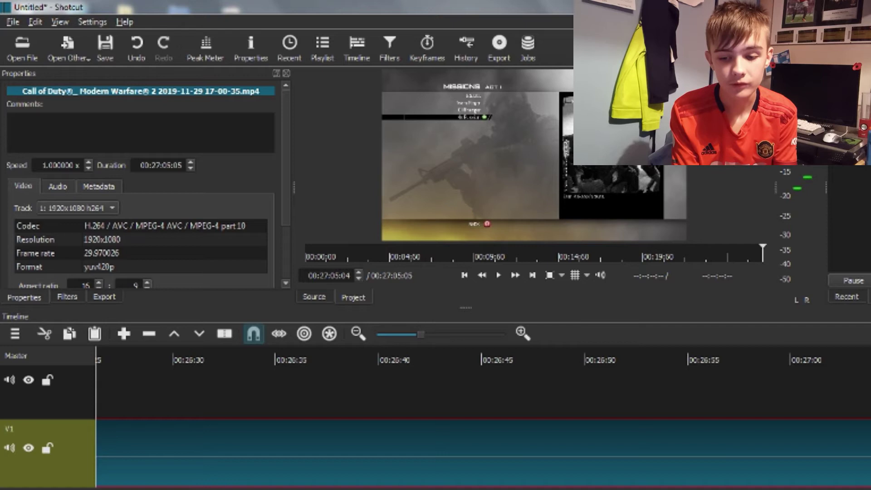
{"action": "scroll", "coordinate": [204, 453], "scroll_direction": "left", "scroll_amount": 15}
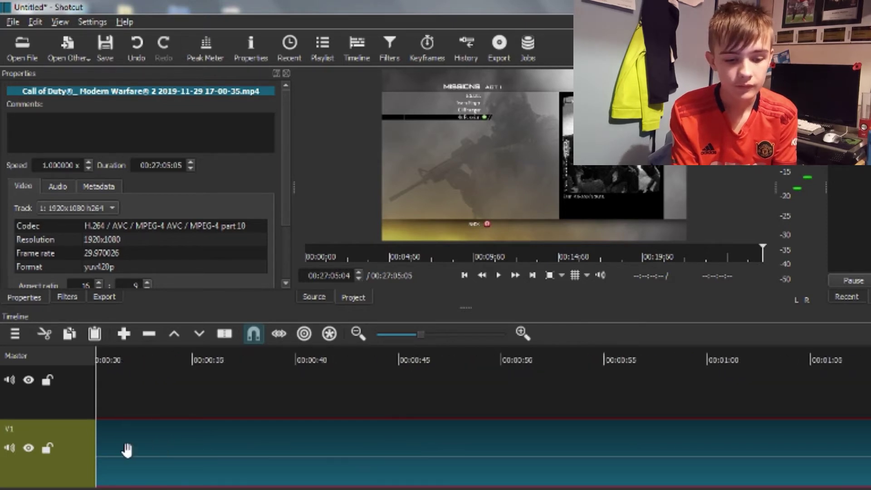
{"action": "left_click", "coordinate": [106, 359]}
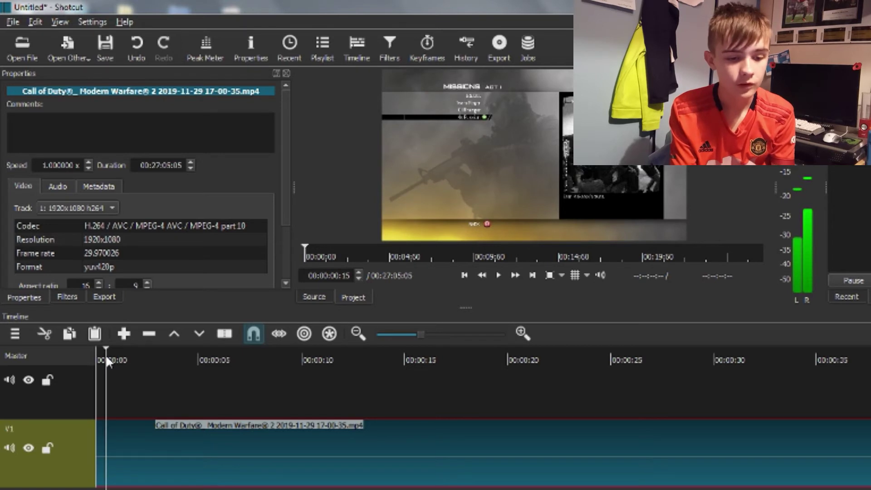
{"action": "key", "text": "Left"}
{"action": "key", "text": "Left"}
{"action": "key", "text": "Left"}
{"action": "key", "text": "Left"}
{"action": "key", "text": "Left"}
{"action": "key", "text": "Left"}
{"action": "key", "text": "Left"}
{"action": "key", "text": "Left"}
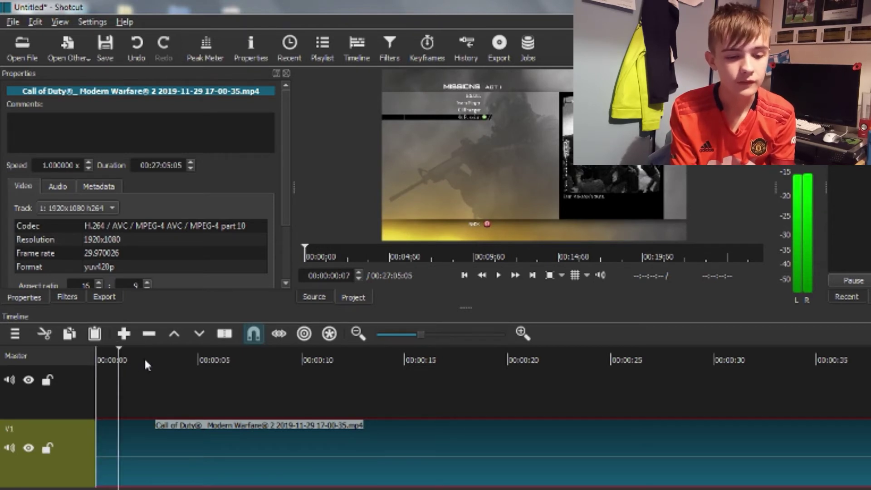
{"action": "left_click", "coordinate": [132, 360]}
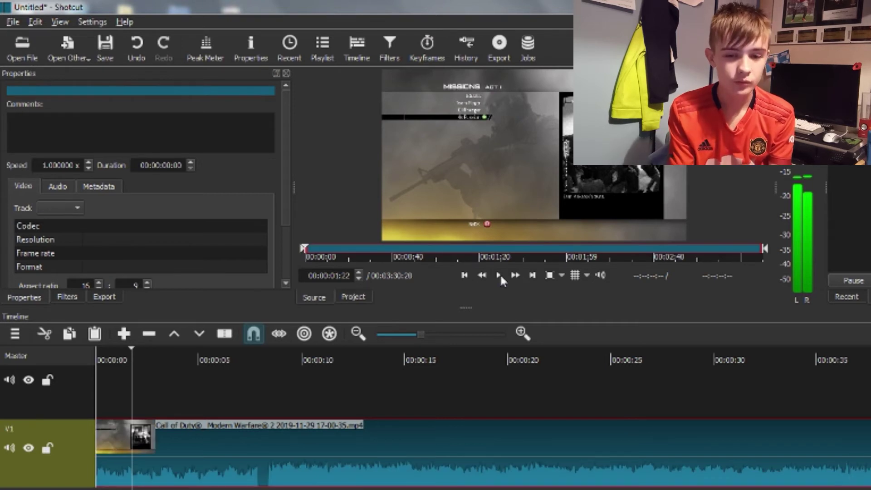
Preview the webcam footage, then drop VID_20191129_172735.mp4 at 00:00:00 above V1 and select it.
{"action": "left_click", "coordinate": [500, 275]}
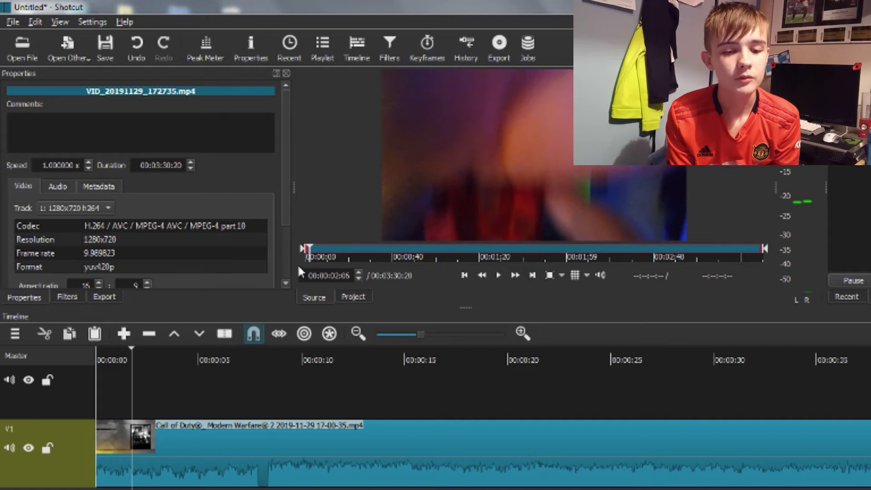
{"action": "left_click_drag", "start_coordinate": [301, 249], "coordinate": [315, 248]}
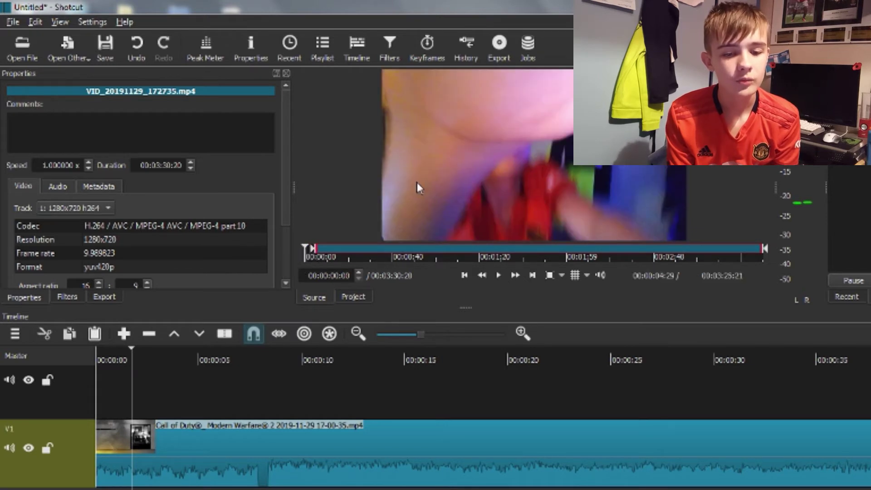
{"action": "left_click_drag", "start_coordinate": [521, 143], "coordinate": [102, 391]}
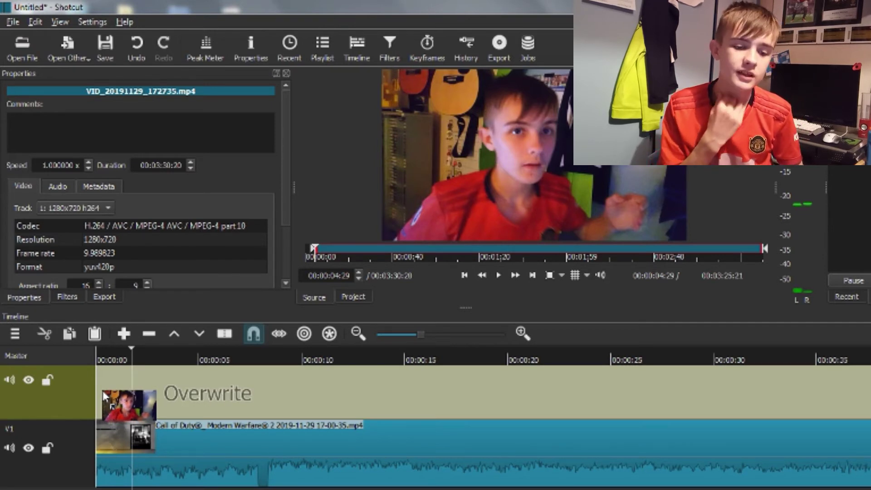
{"action": "left_click_drag", "start_coordinate": [102, 391], "coordinate": [102, 391]}
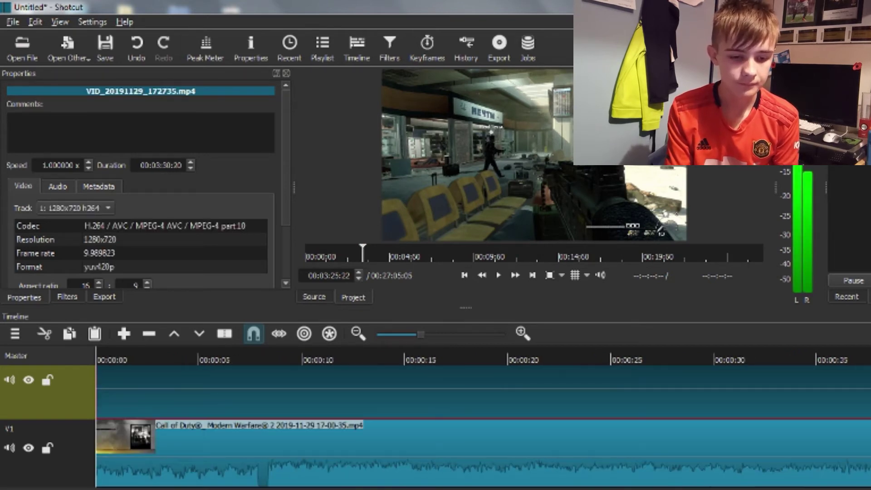
{"action": "left_click_drag", "start_coordinate": [102, 377], "coordinate": [102, 377]}
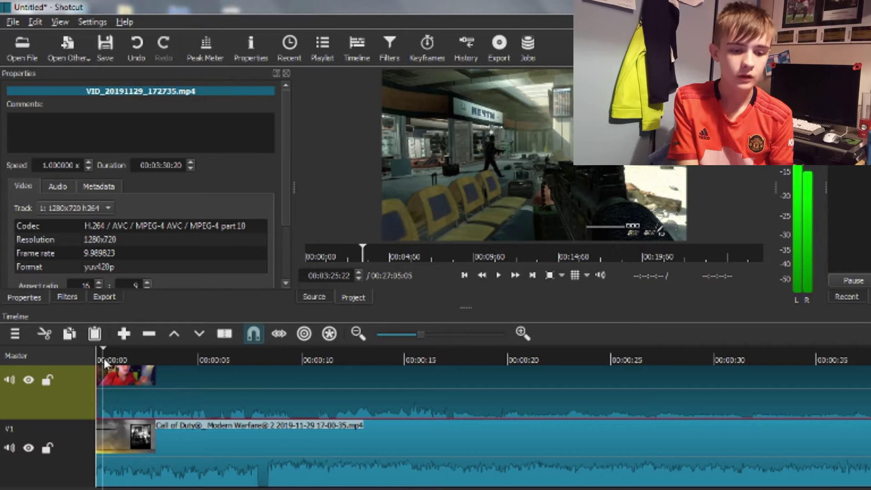
{"action": "left_click", "coordinate": [103, 356]}
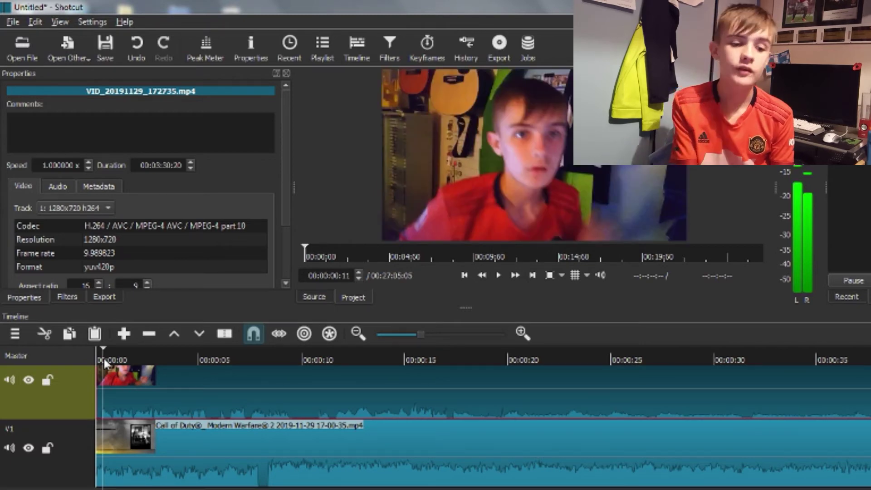
Open the webcam clip's filter list and show the Video filter category.
{"action": "left_click", "coordinate": [65, 298]}
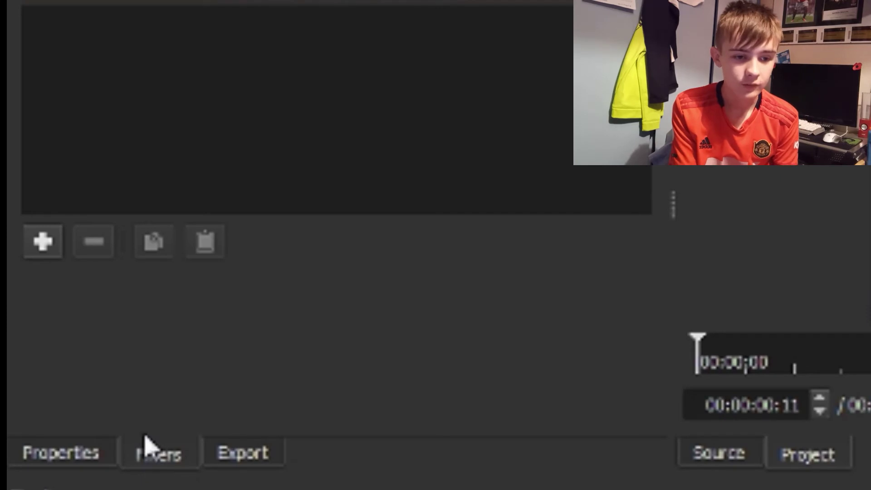
{"action": "left_click", "coordinate": [45, 243]}
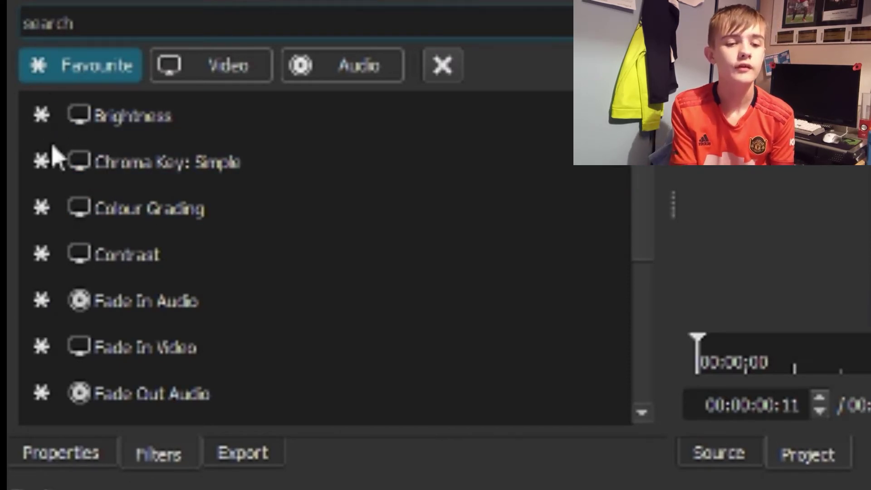
{"action": "left_click", "coordinate": [229, 77]}
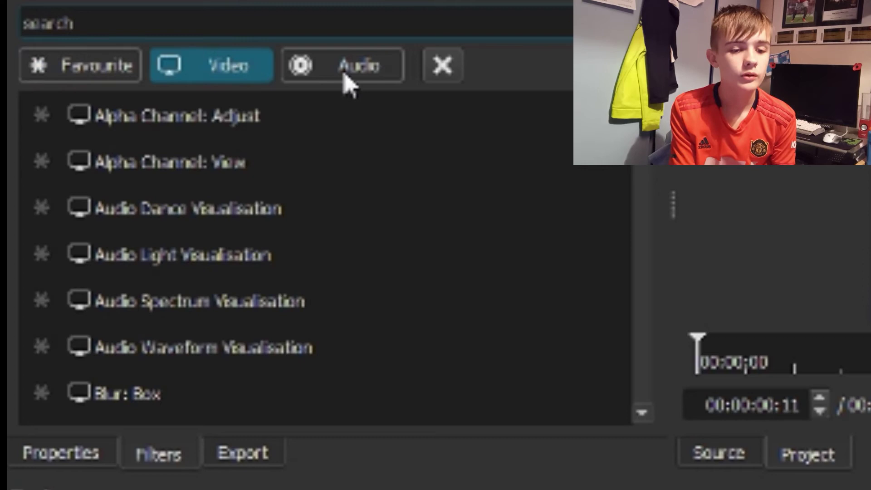
{"action": "left_click", "coordinate": [343, 75]}
{"action": "left_click", "coordinate": [224, 72]}
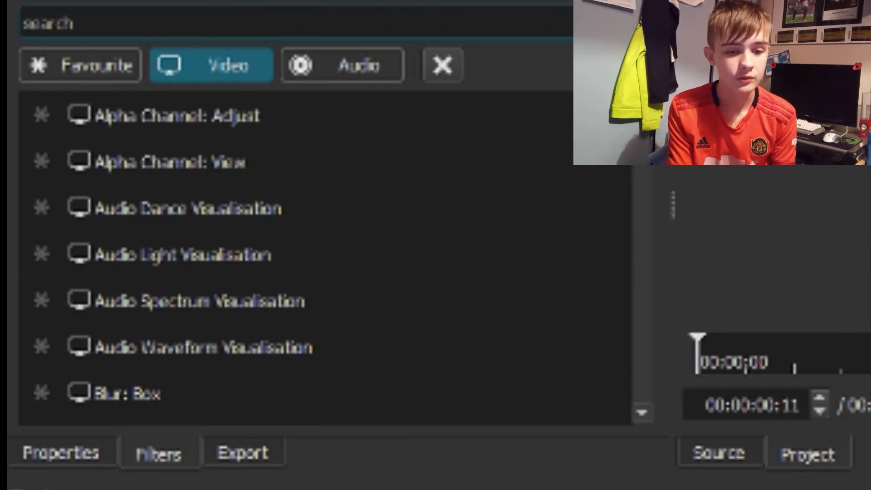
Scroll to Size and Position and star it as a favourite filter.
{"action": "mouse_move", "coordinate": [648, 154]}
{"action": "left_mouse_down"}
{"action": "mouse_move", "coordinate": [666, 238]}
{"action": "mouse_move", "coordinate": [666, 339]}
{"action": "left_mouse_up"}
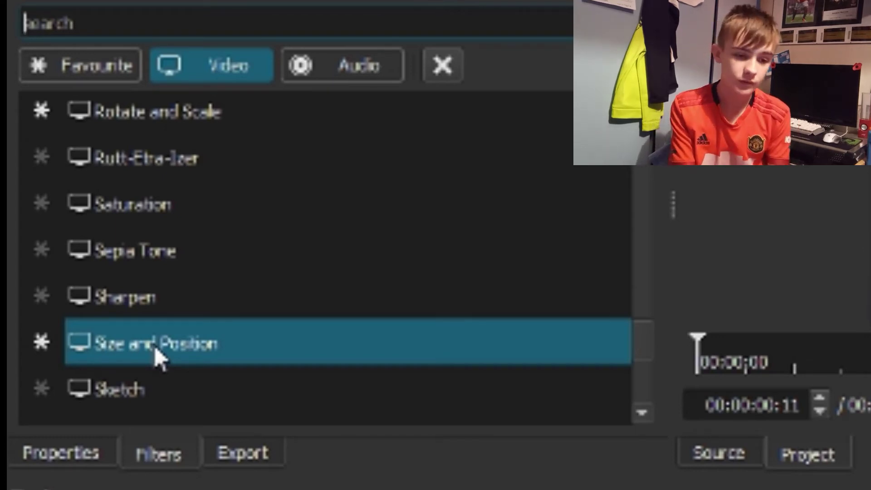
{"action": "left_click", "coordinate": [44, 343]}
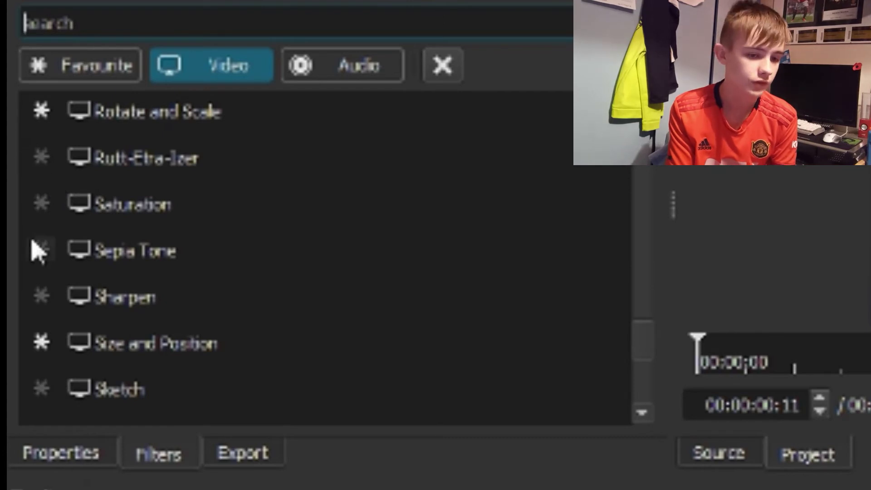
{"action": "left_click", "coordinate": [47, 346]}
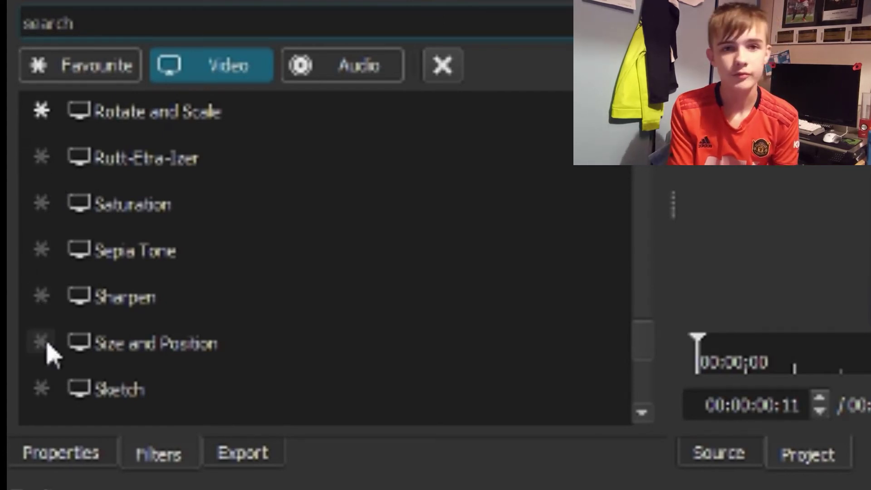
{"action": "left_click", "coordinate": [47, 345]}
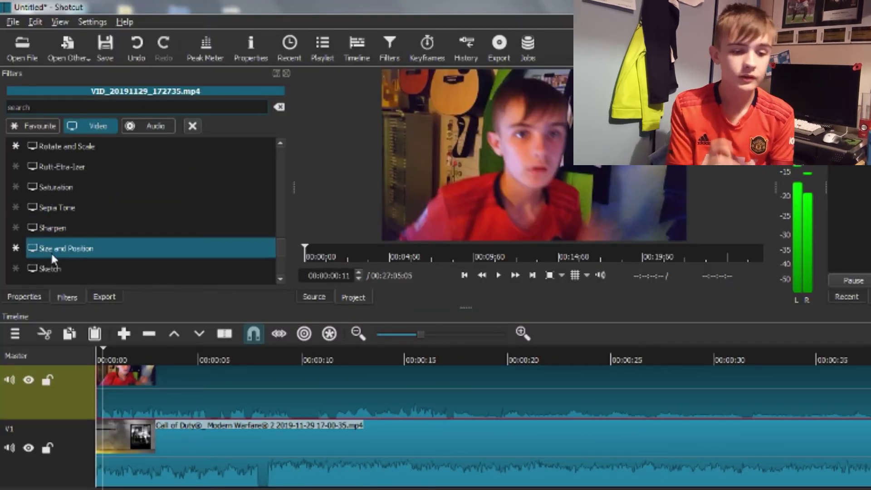
Apply Size and Position, sizing the webcam to 701x394 in the top-left corner at -4,-9.
{"action": "left_click", "coordinate": [53, 256]}
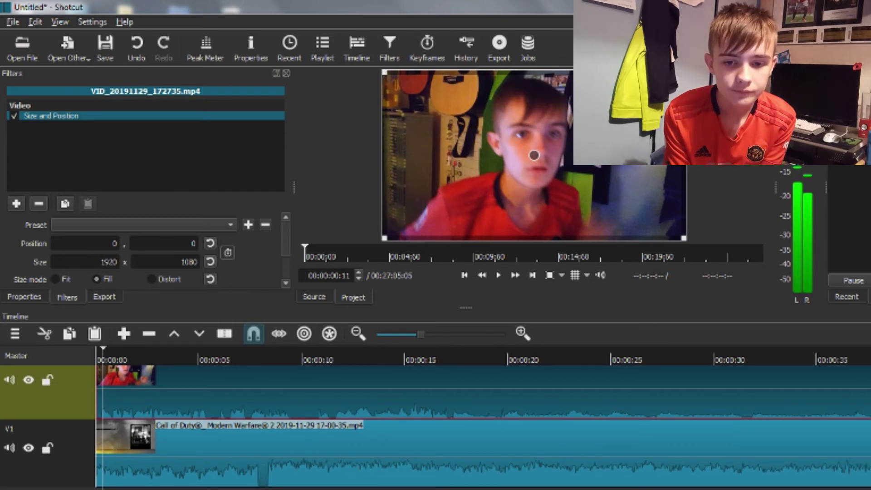
{"action": "left_click_drag", "start_coordinate": [685, 71], "coordinate": [604, 117]}
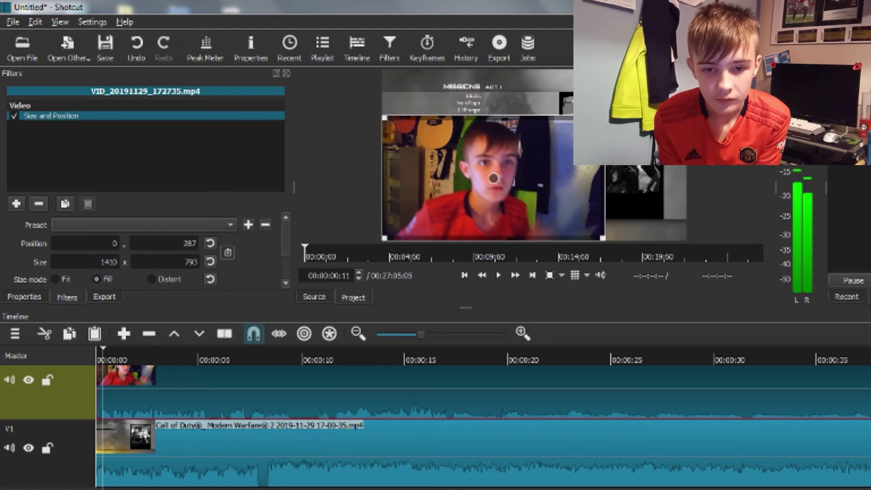
{"action": "left_click_drag", "start_coordinate": [603, 117], "coordinate": [438, 127]}
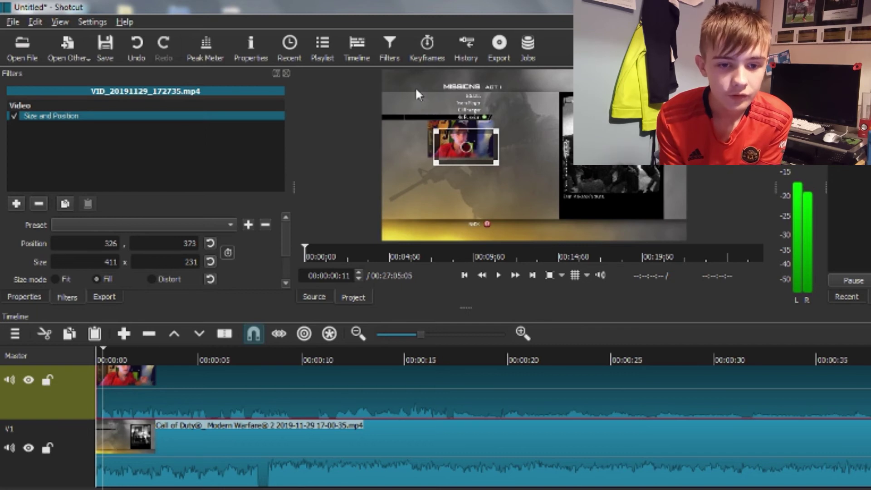
{"action": "left_click_drag", "start_coordinate": [477, 146], "coordinate": [548, 166]}
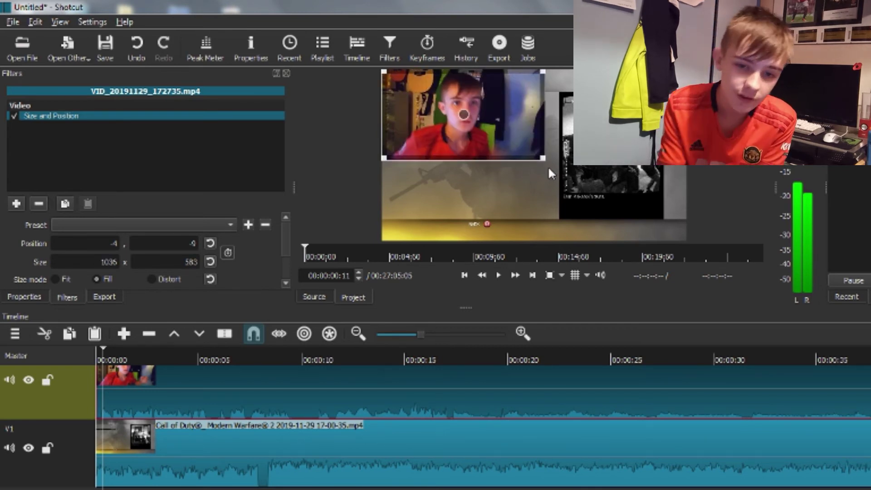
{"action": "scroll", "coordinate": [478, 135], "scroll_direction": "down", "scroll_amount": 4}
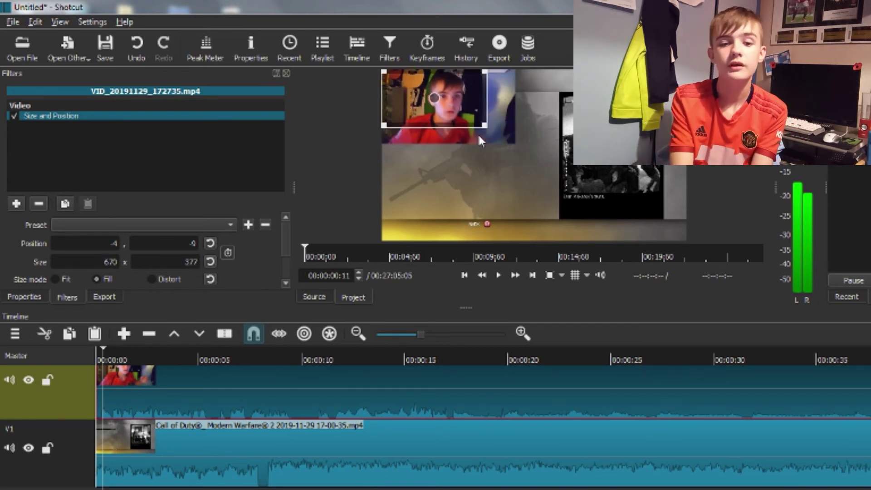
{"action": "scroll", "coordinate": [478, 135], "scroll_direction": "up", "scroll_amount": 1}
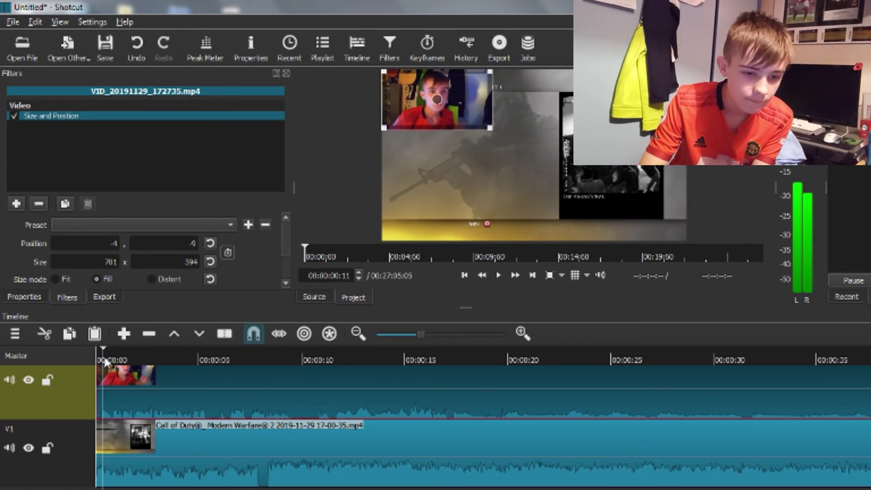
{"action": "left_click_drag", "start_coordinate": [106, 362], "coordinate": [92, 360]}
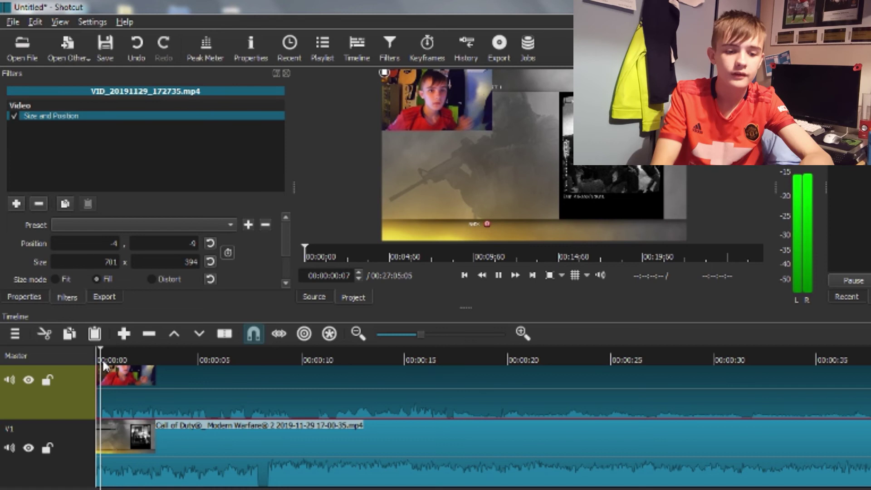
{"action": "key", "text": "space"}
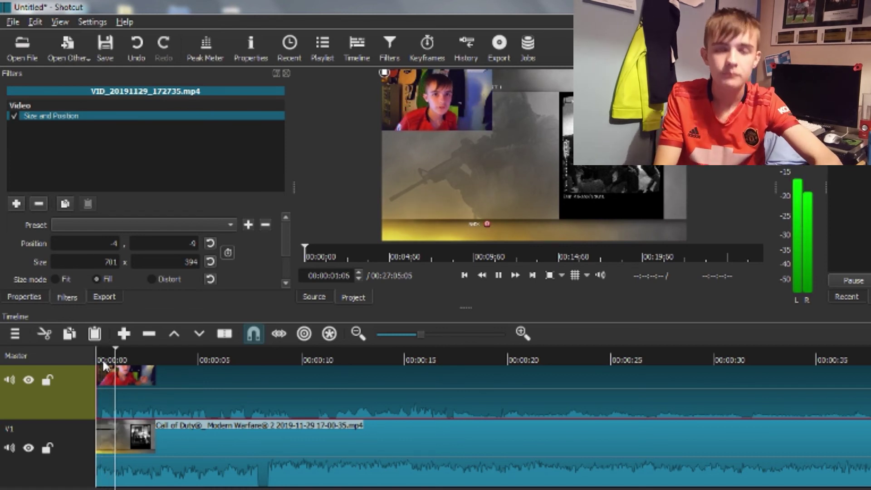
{"action": "key", "text": "Right"}
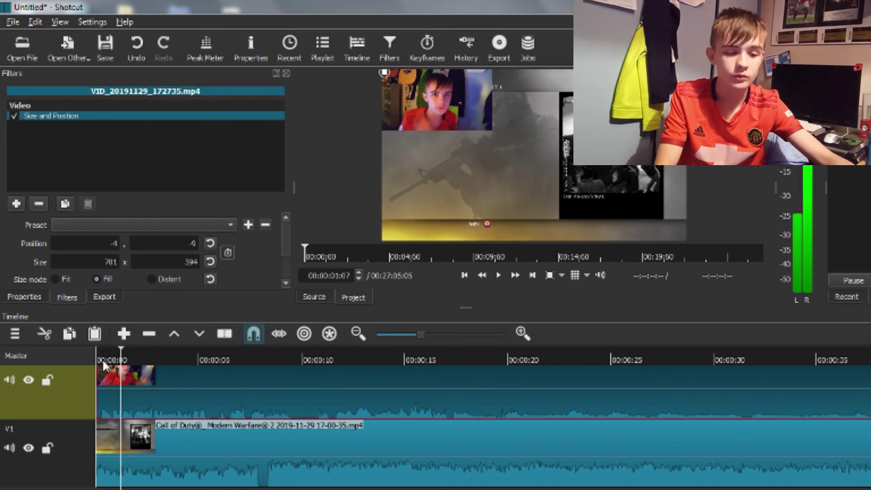